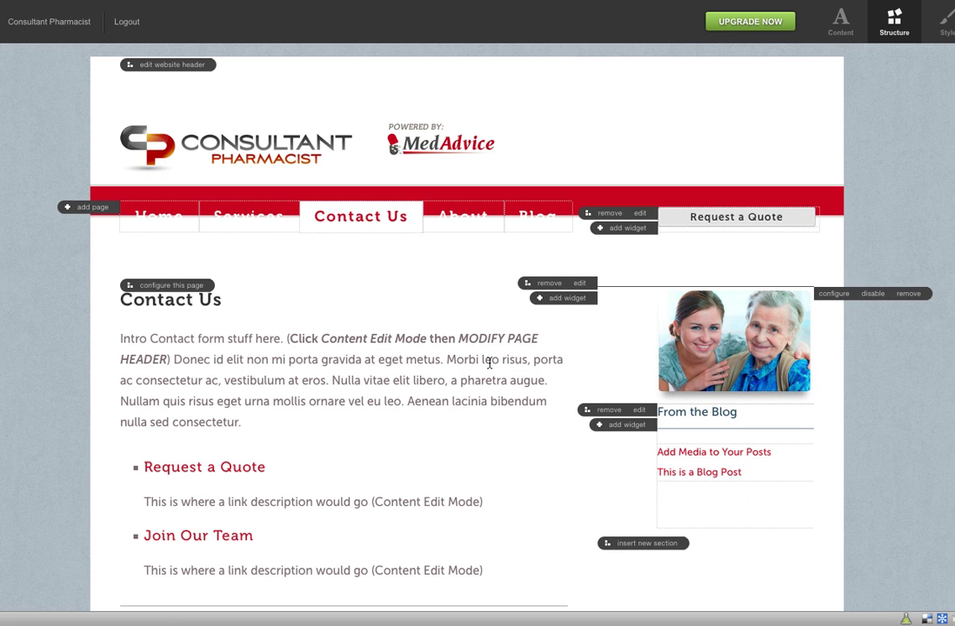
Switch the site to preview and view the Request a Quote page's sidebar
{"action": "left_click", "coordinate": [895, 22]}
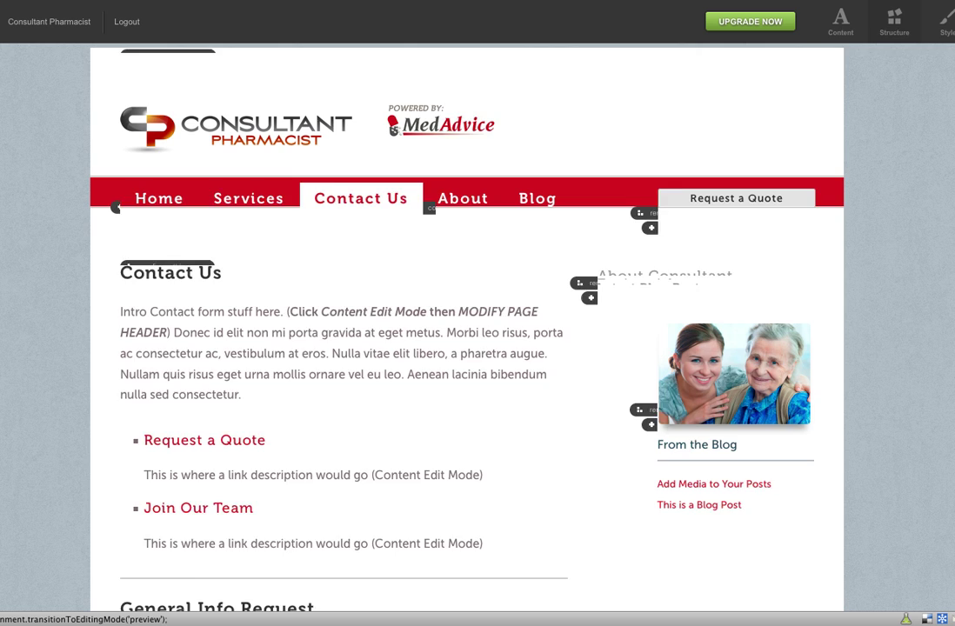
{"action": "mouse_move", "coordinate": [365, 196]}
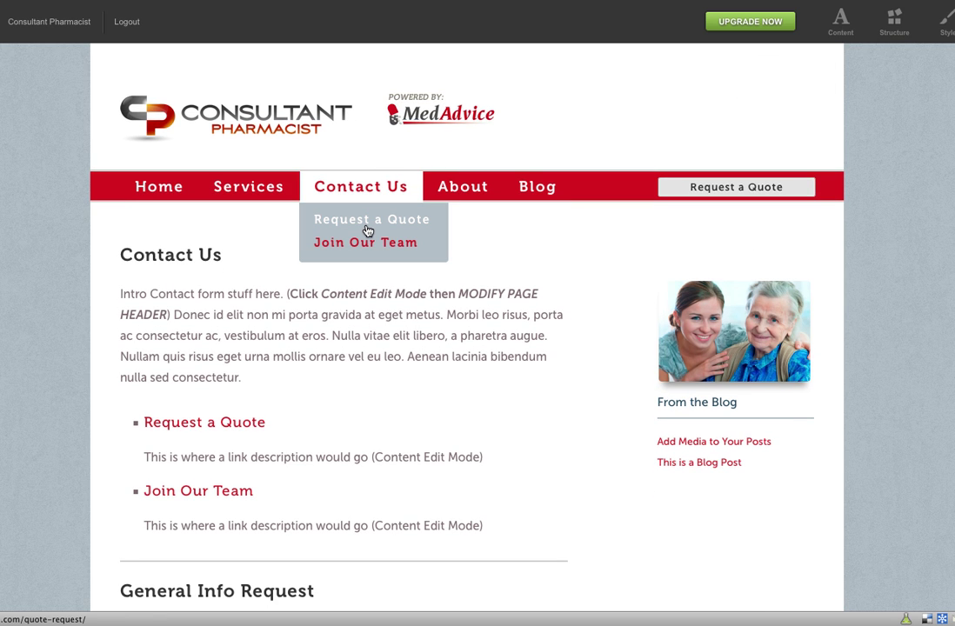
{"action": "left_click", "coordinate": [368, 229]}
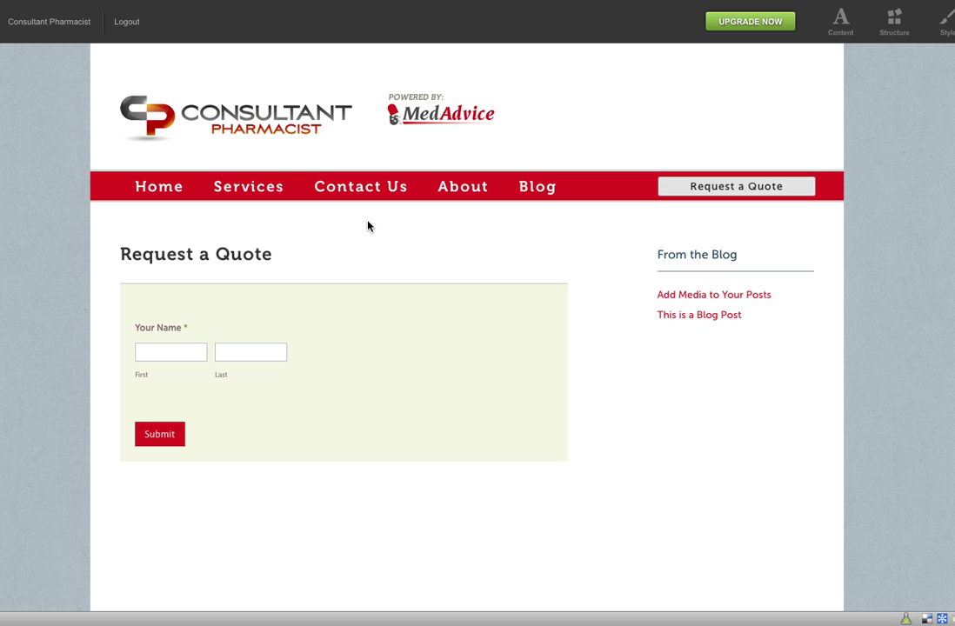
Go to the site Architecture overview from the admin Structure menu
{"action": "mouse_move", "coordinate": [362, 198]}
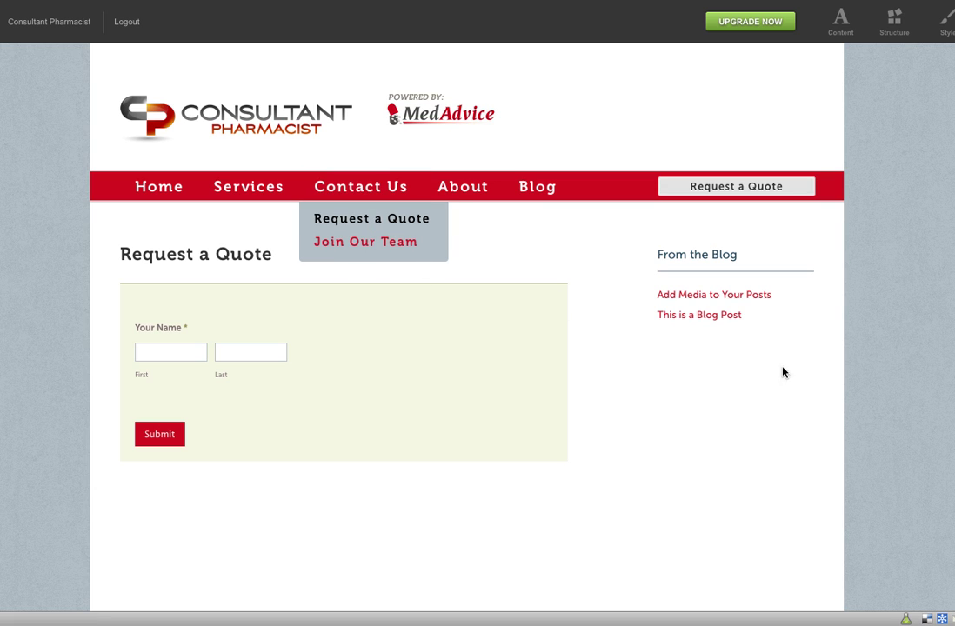
{"action": "left_click", "coordinate": [49, 20]}
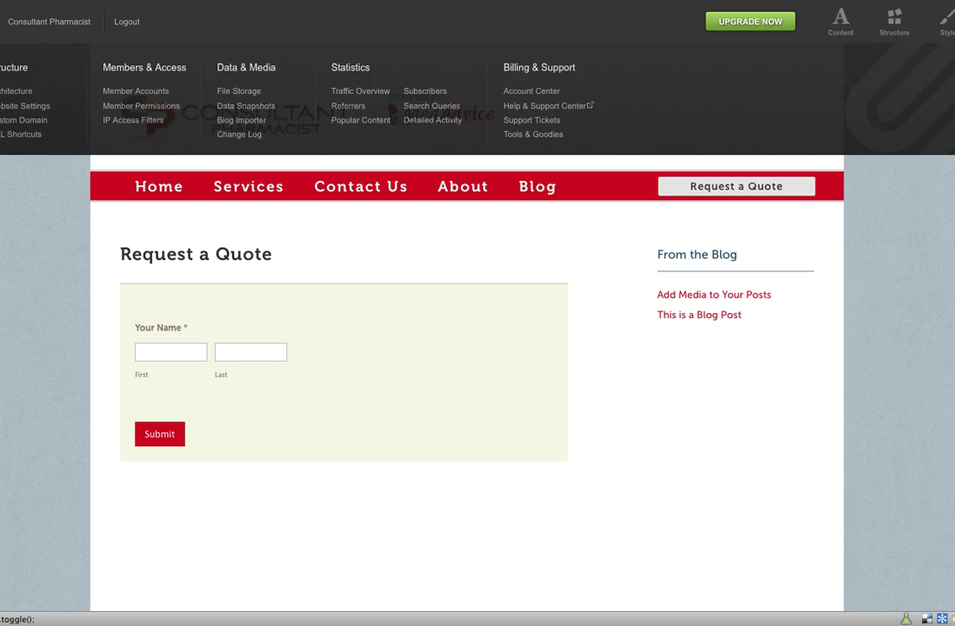
{"action": "left_click", "coordinate": [8, 92]}
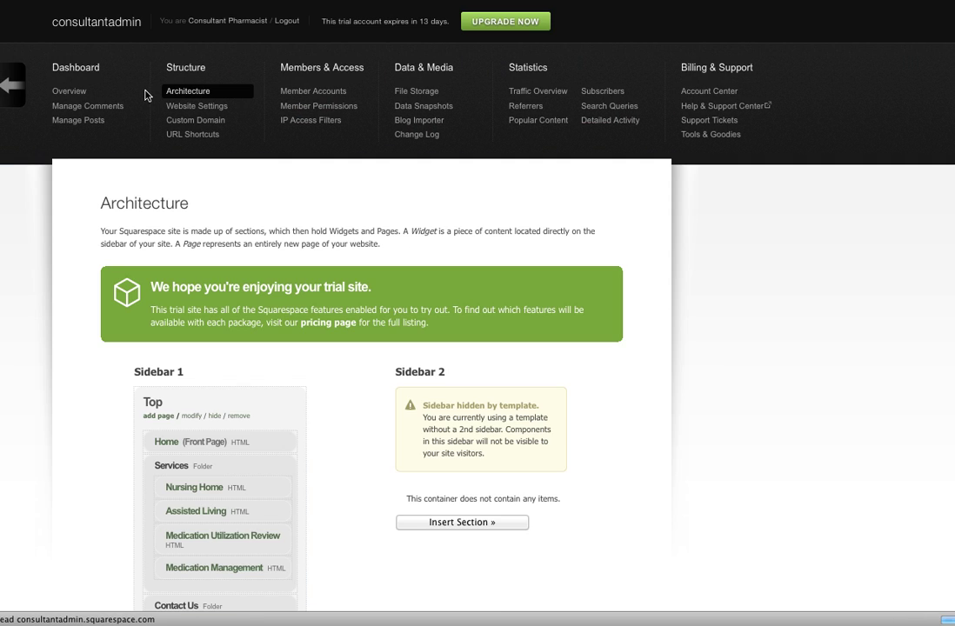
Insert a new sidebar section below From the Blog, displayed only on the Request a Quote page
{"action": "scroll", "coordinate": [789, 370], "scroll_direction": "down", "scroll_amount": 20}
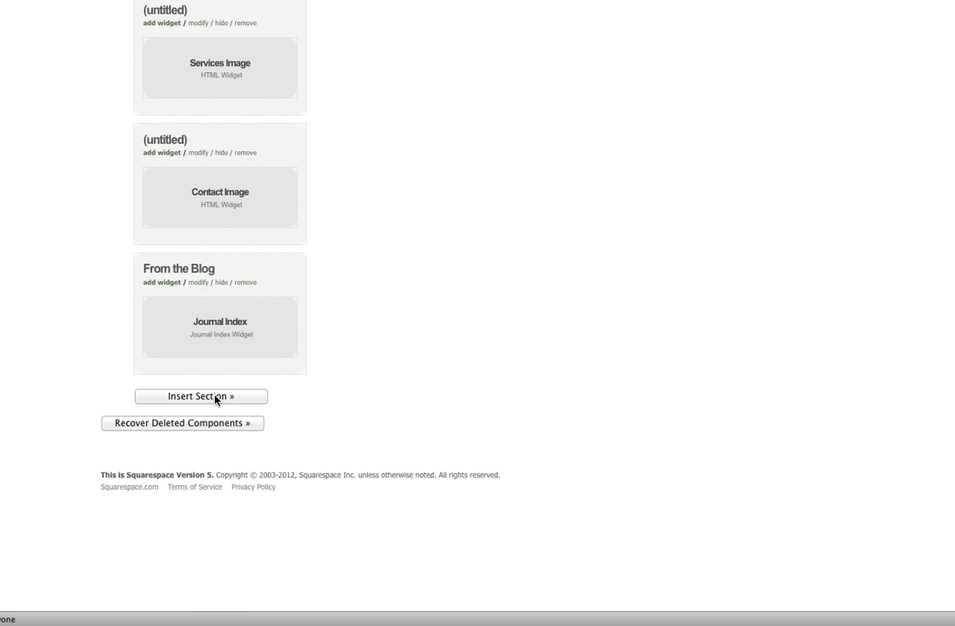
{"action": "left_click", "coordinate": [216, 399]}
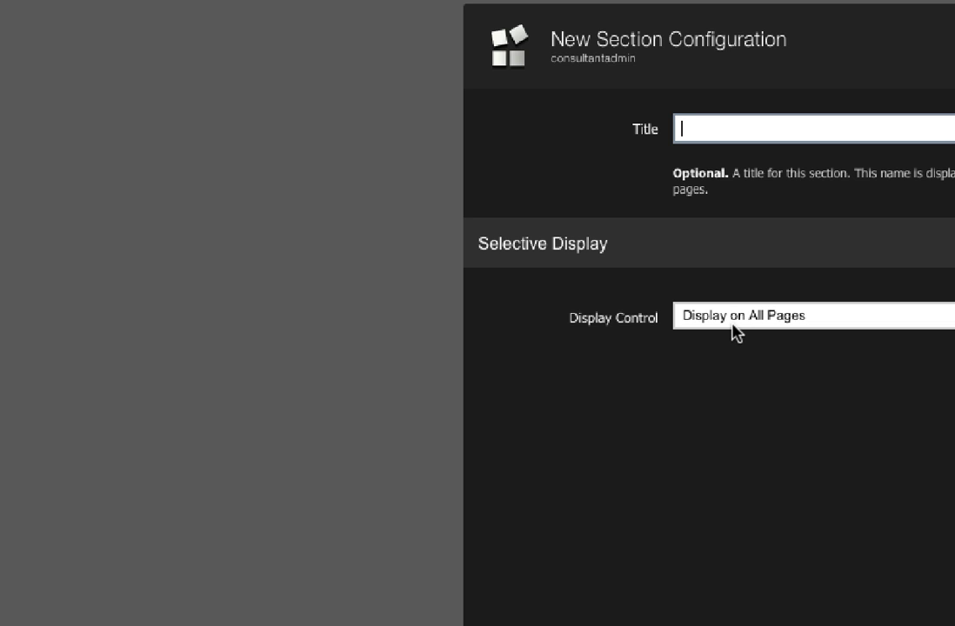
{"action": "left_click", "coordinate": [744, 329]}
{"action": "left_click", "coordinate": [761, 363]}
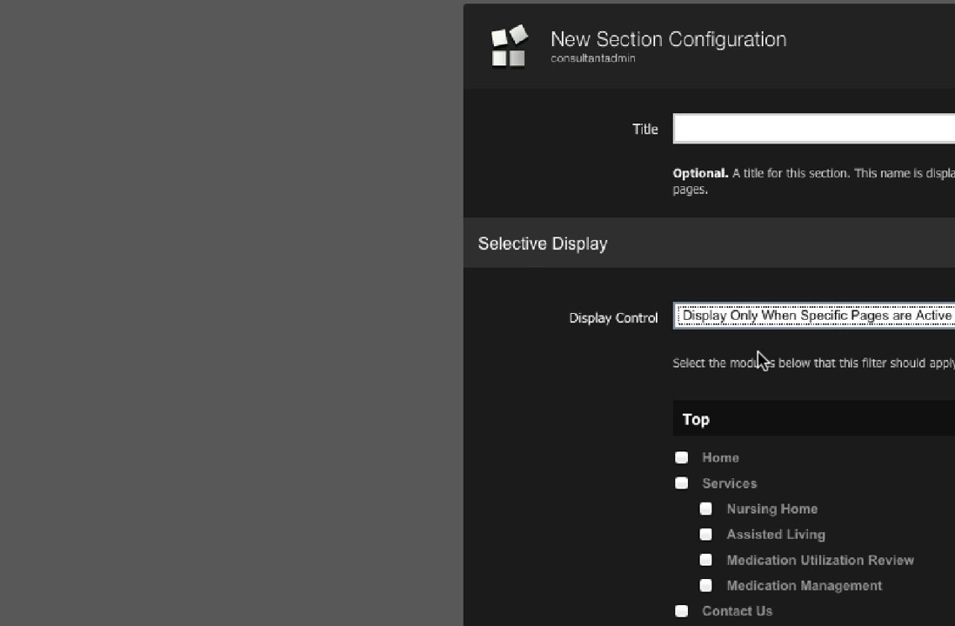
{"action": "scroll", "coordinate": [949, 505], "scroll_direction": "down", "scroll_amount": 1}
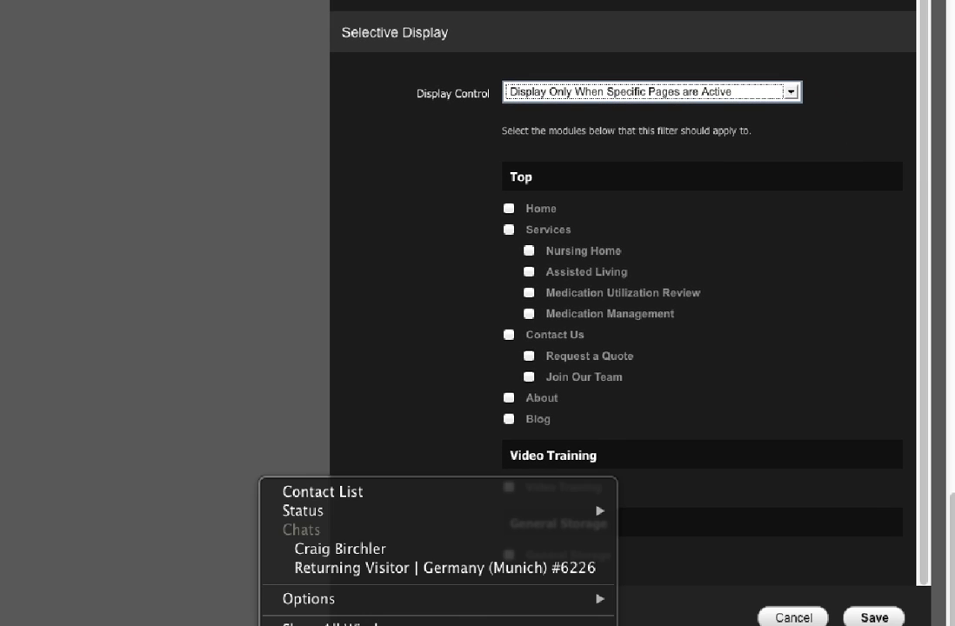
{"action": "mouse_move", "coordinate": [608, 520]}
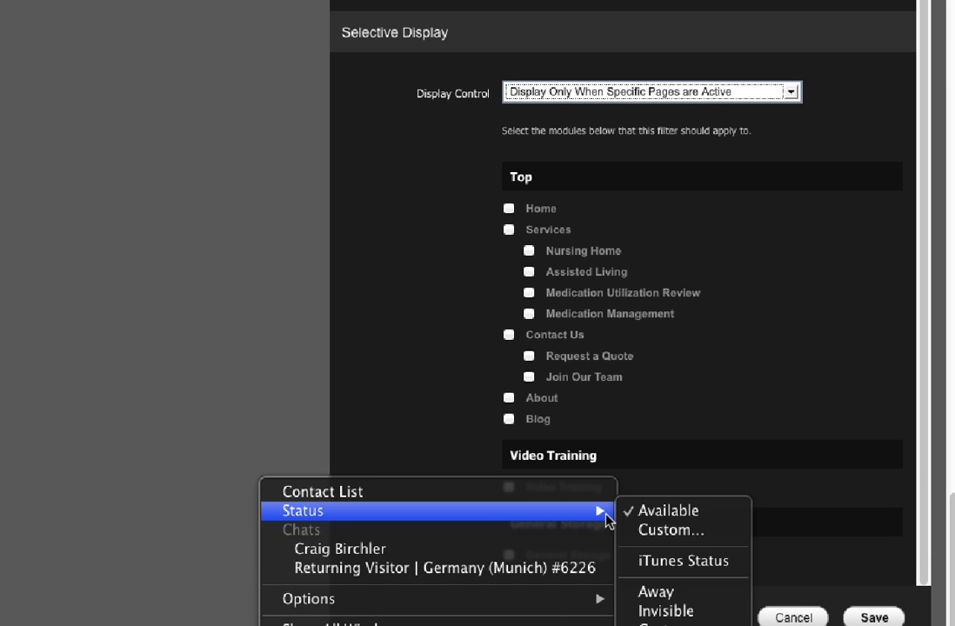
{"action": "left_click", "coordinate": [661, 593]}
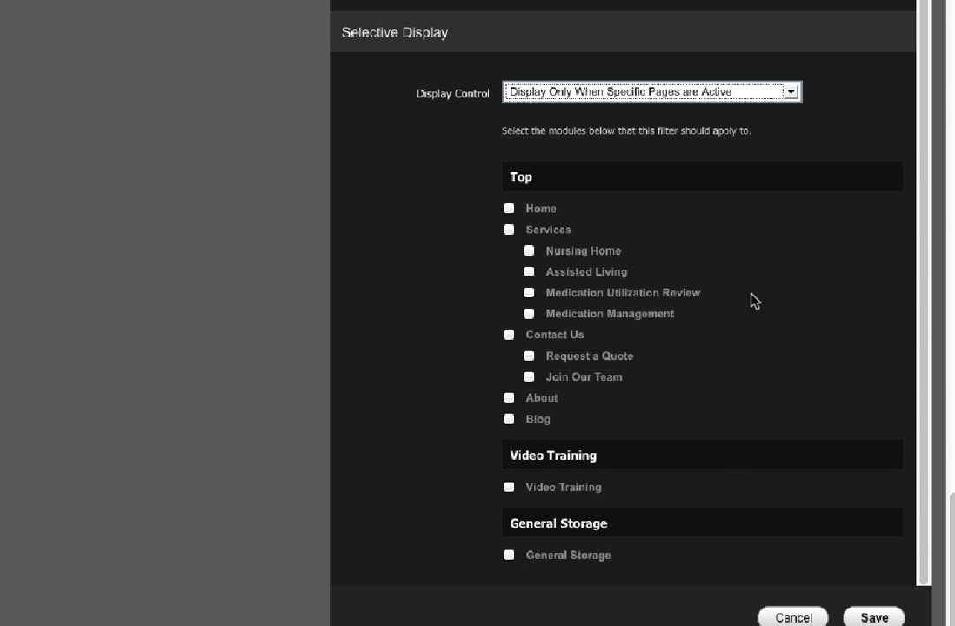
{"action": "left_click", "coordinate": [528, 356]}
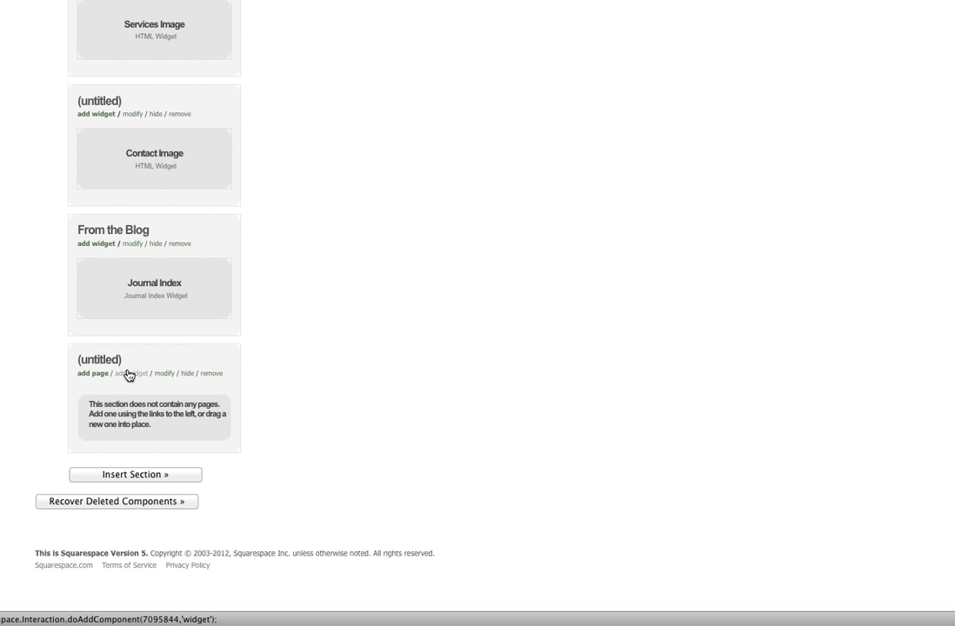
Add a Text/HTML widget to the untitled section with internal title 'Request Quote Image'
{"action": "left_click", "coordinate": [127, 374]}
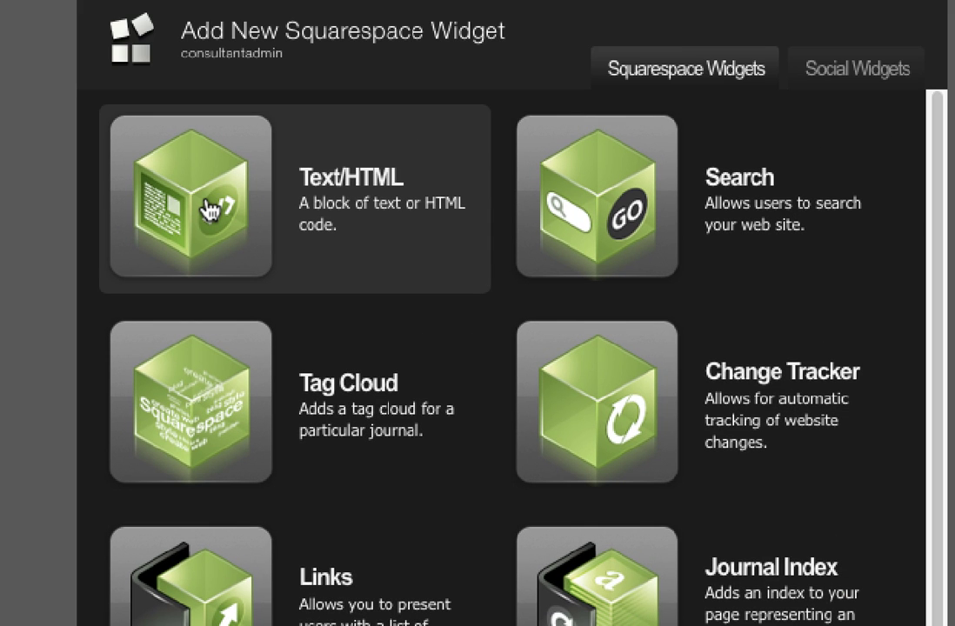
{"action": "left_click", "coordinate": [359, 213]}
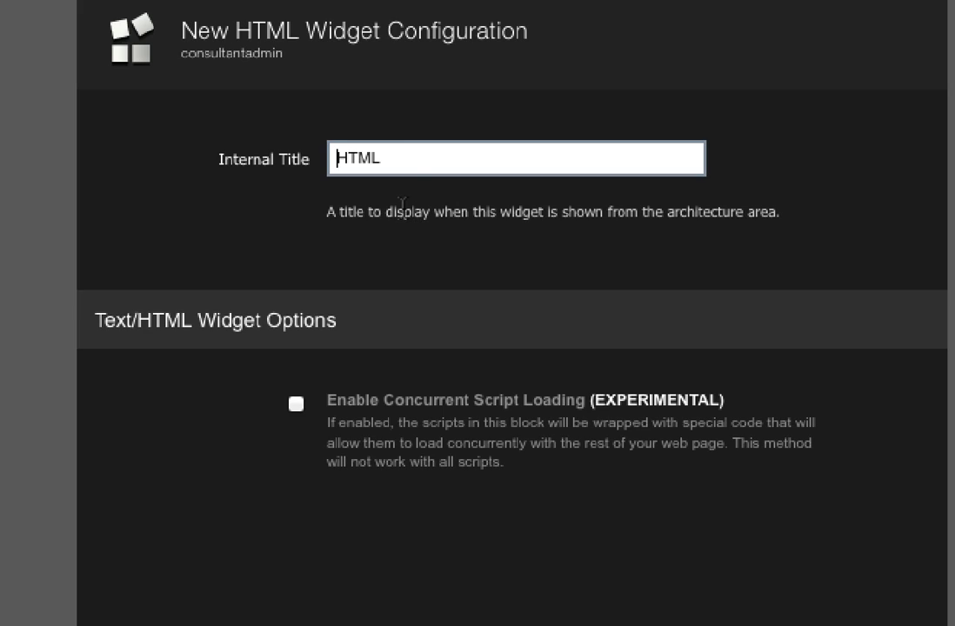
{"action": "double_click", "coordinate": [391, 161]}
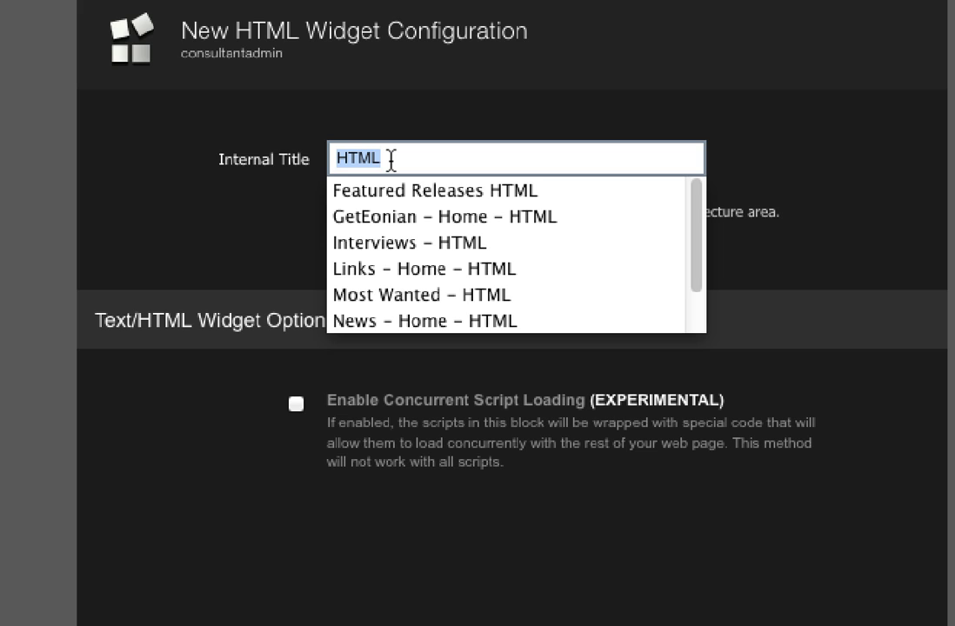
{"action": "key", "text": "Escape"}
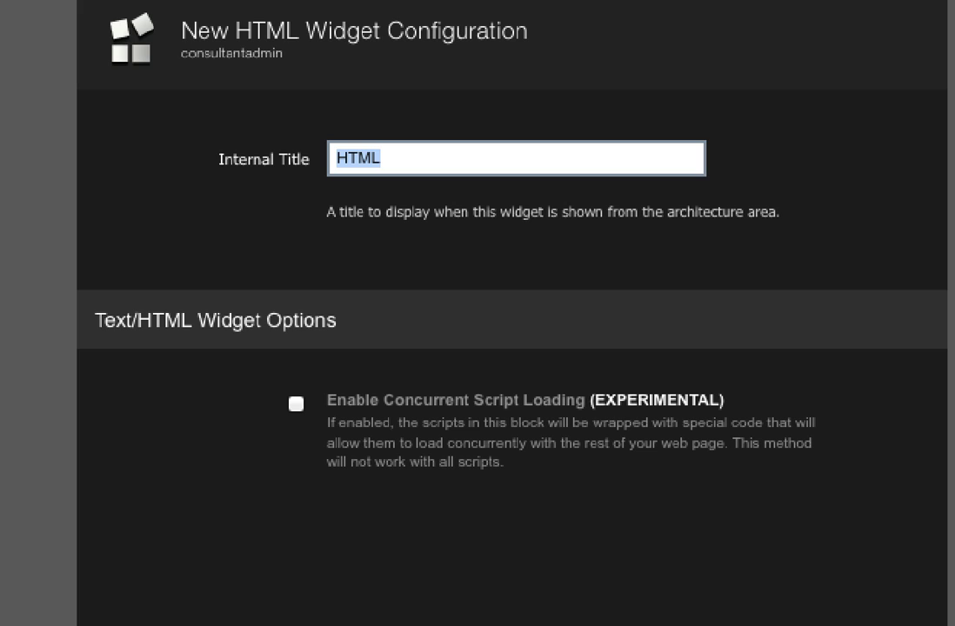
{"action": "key", "text": "Tab"}
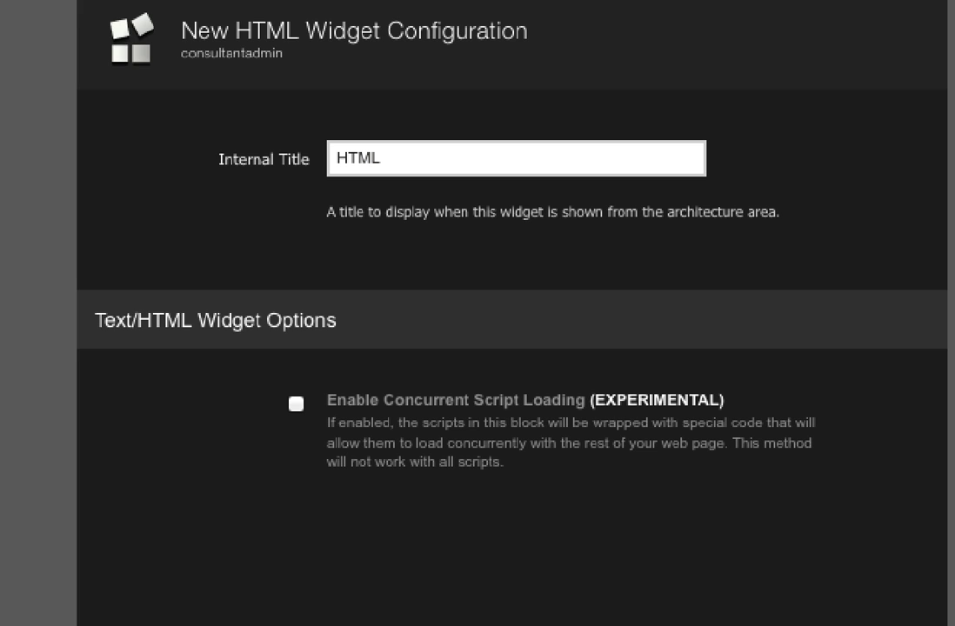
{"action": "double_click", "coordinate": [456, 165]}
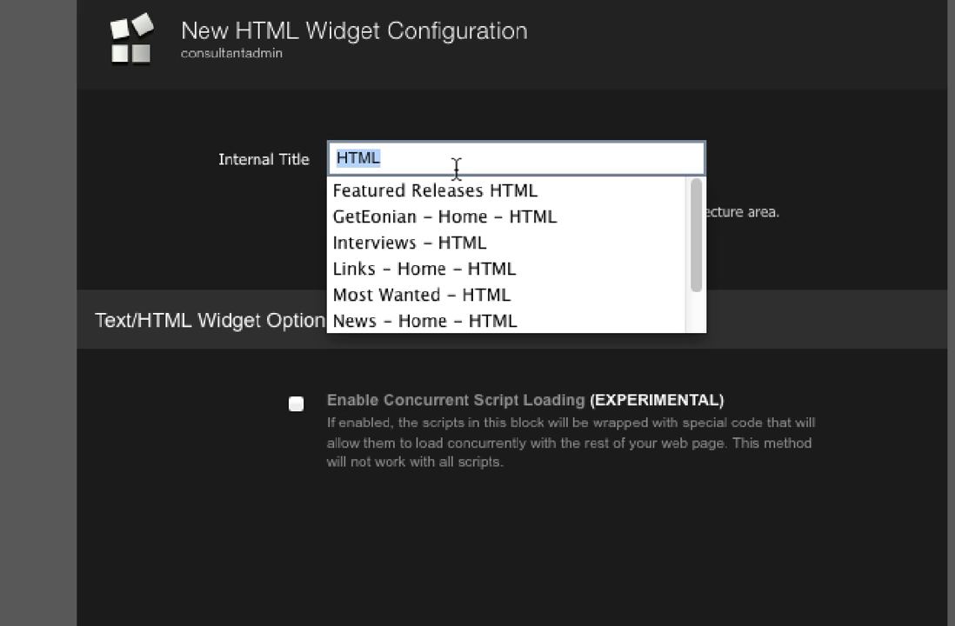
{"action": "type", "text": "Reques"}
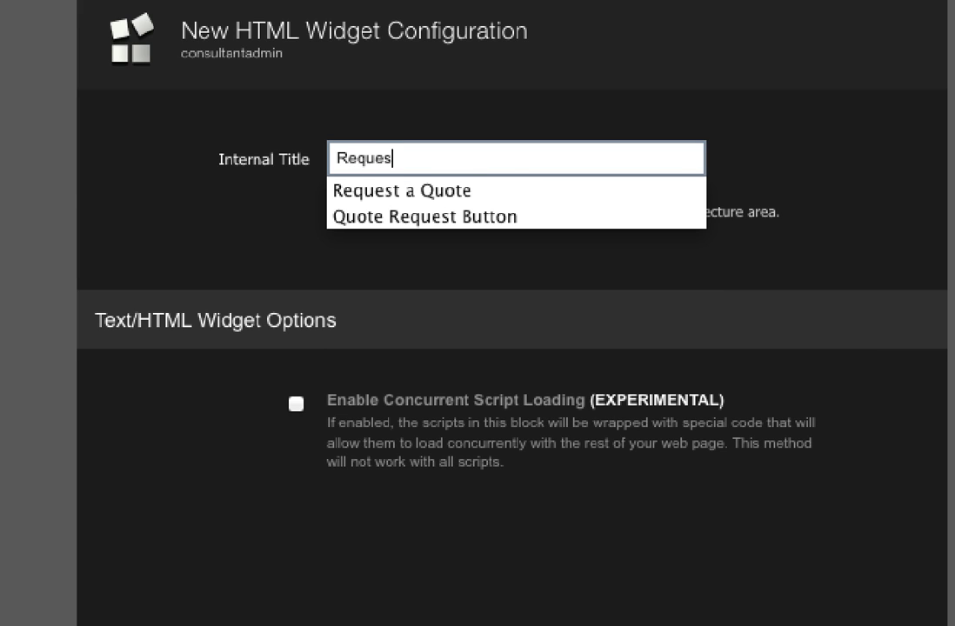
{"action": "type", "text": "t Qu"}
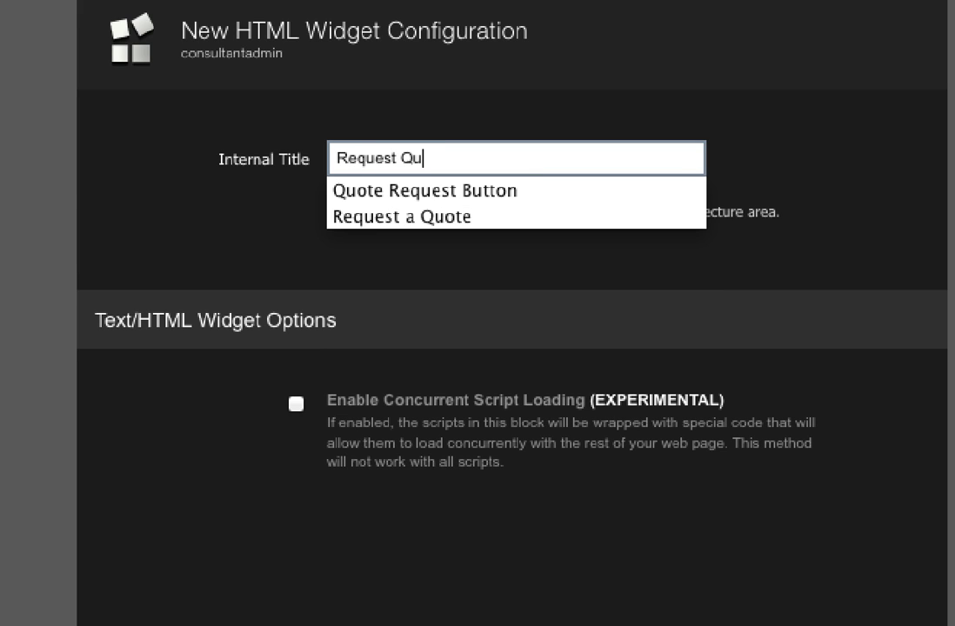
{"action": "type", "text": "ote Image"}
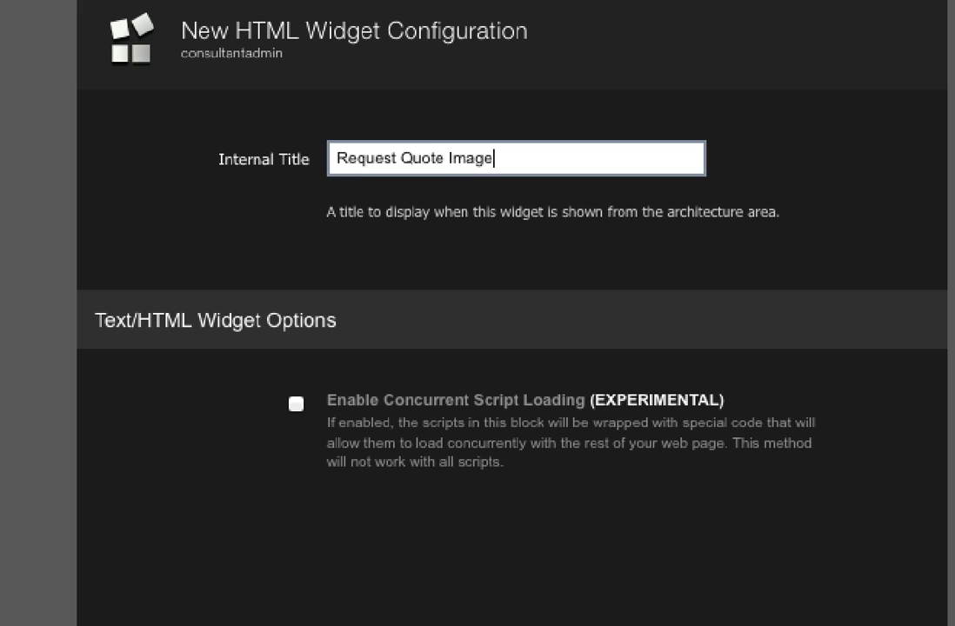
{"action": "key", "text": "Return"}
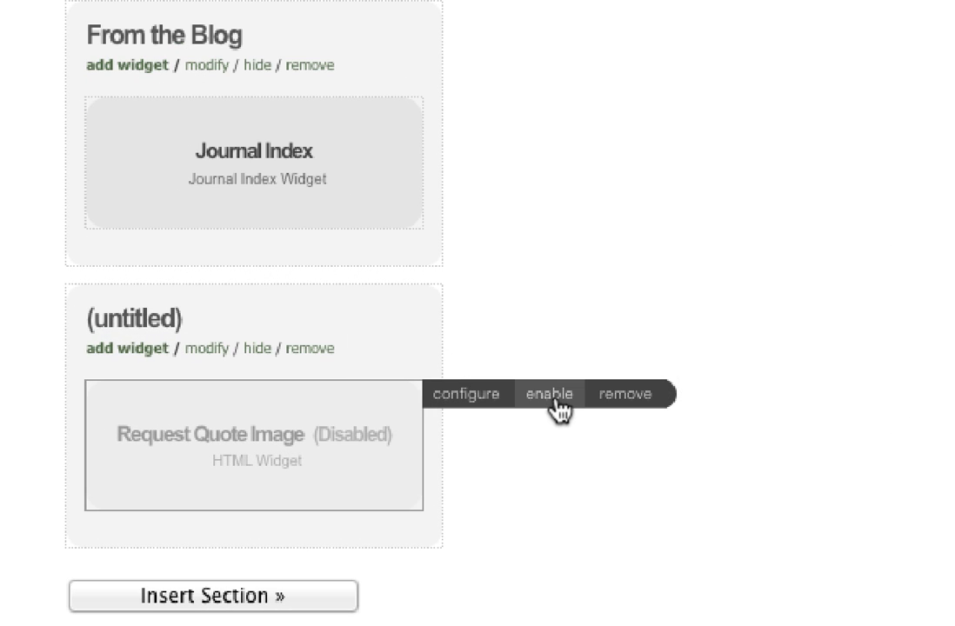
{"action": "left_click", "coordinate": [550, 396]}
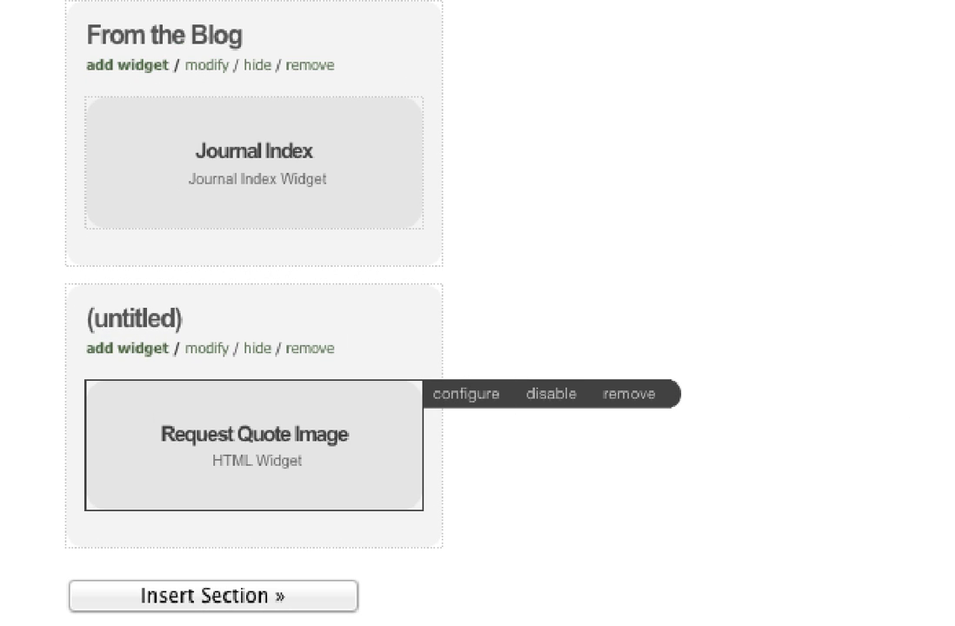
{"action": "scroll", "coordinate": [252, 348], "scroll_direction": "down", "scroll_amount": 10}
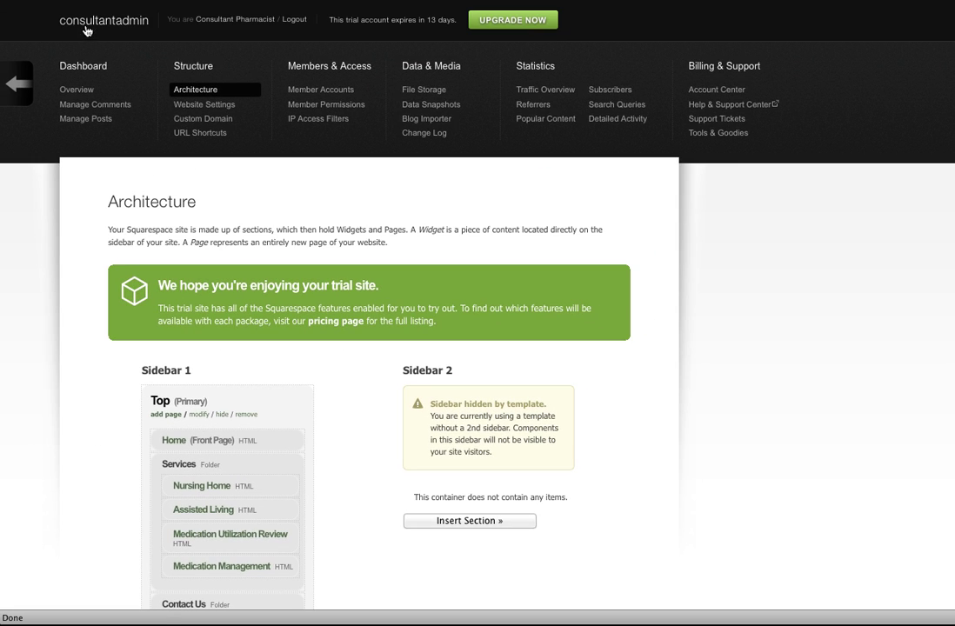
{"action": "left_click", "coordinate": [5, 82]}
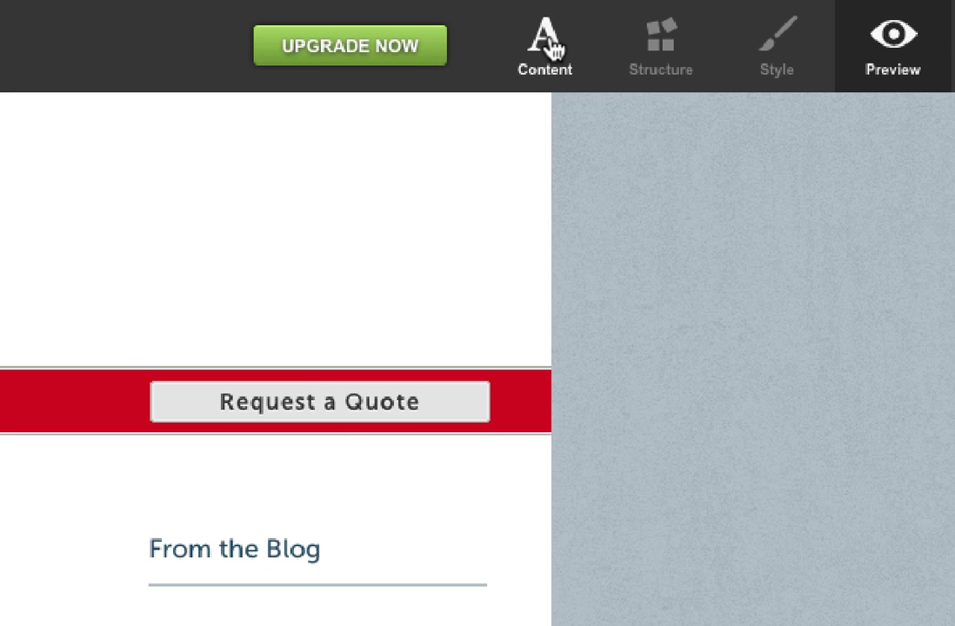
{"action": "left_click", "coordinate": [548, 44]}
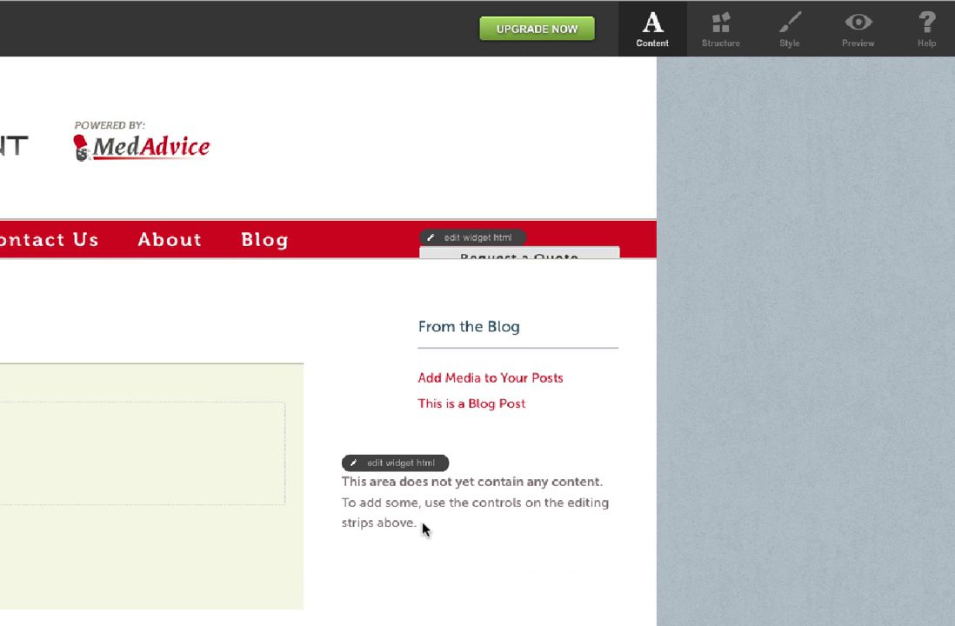
{"action": "left_click", "coordinate": [873, 22]}
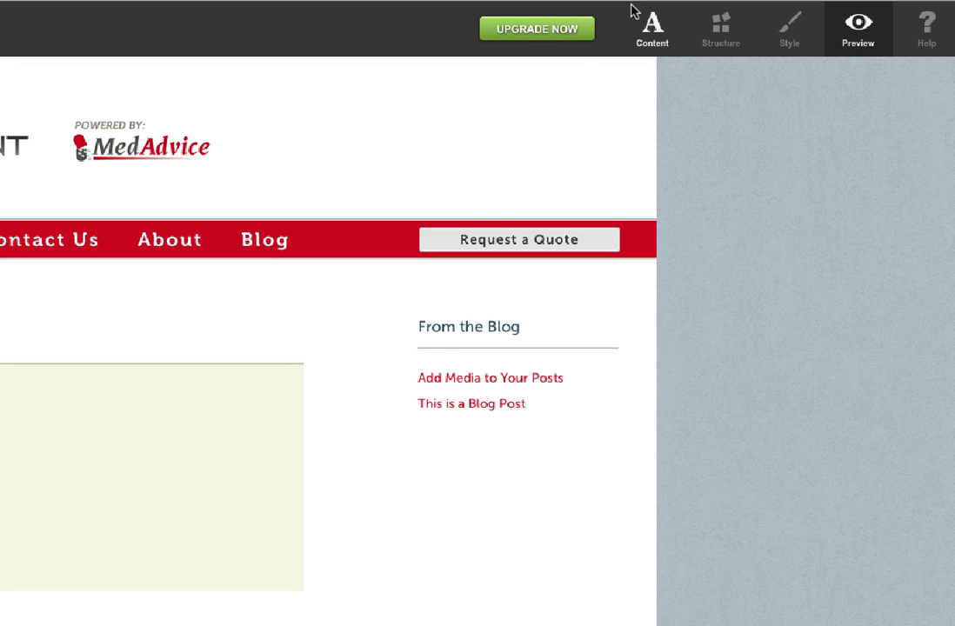
{"action": "left_click", "coordinate": [652, 25]}
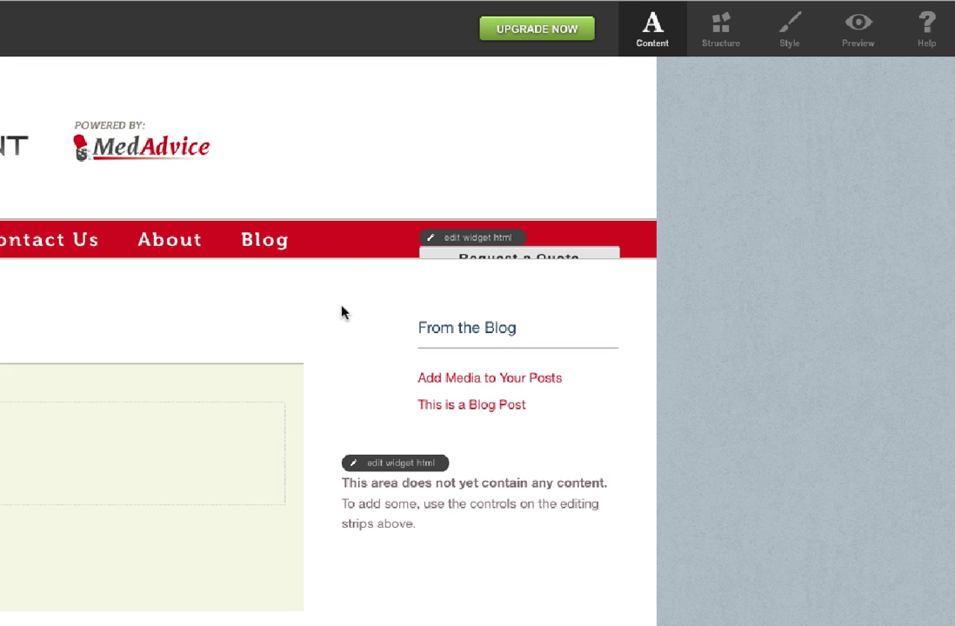
In the widget's HTML editor, choose a local stock consulting JPEG to upload through Insert Image
{"action": "left_click", "coordinate": [376, 465]}
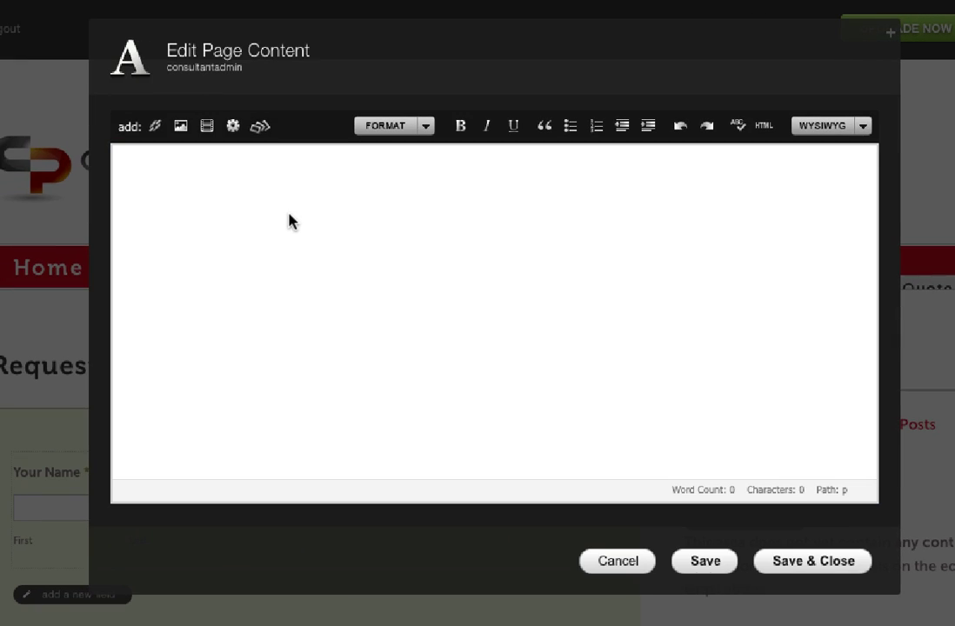
{"action": "left_click", "coordinate": [287, 220]}
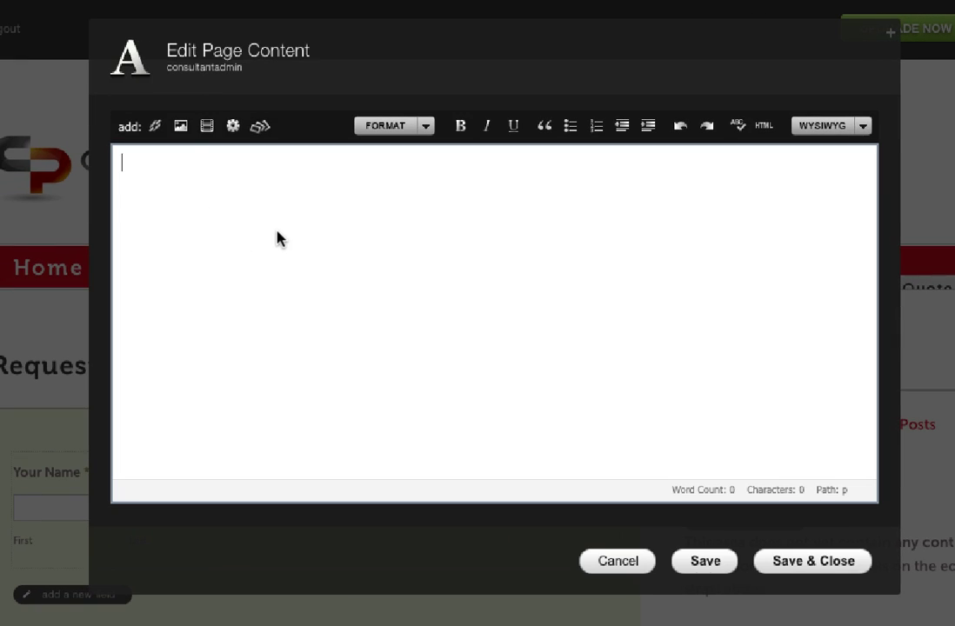
{"action": "left_click", "coordinate": [178, 133]}
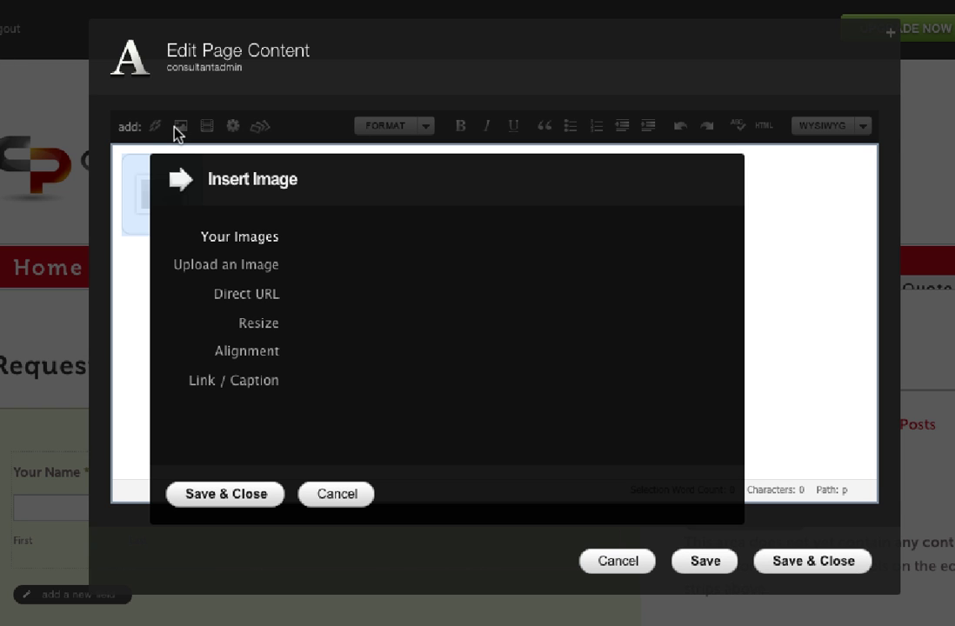
{"action": "left_click", "coordinate": [253, 271]}
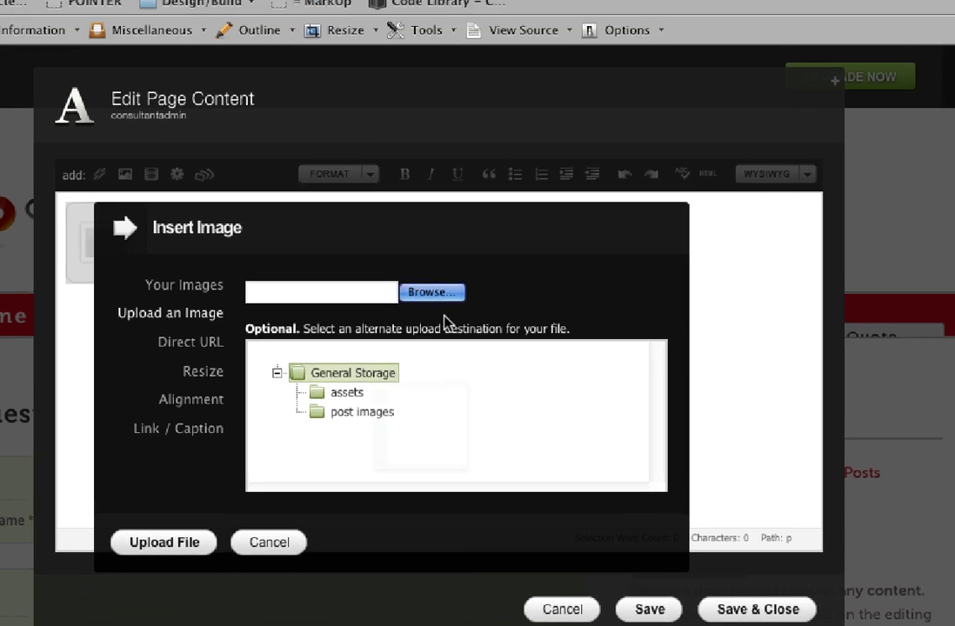
{"action": "left_click", "coordinate": [432, 292]}
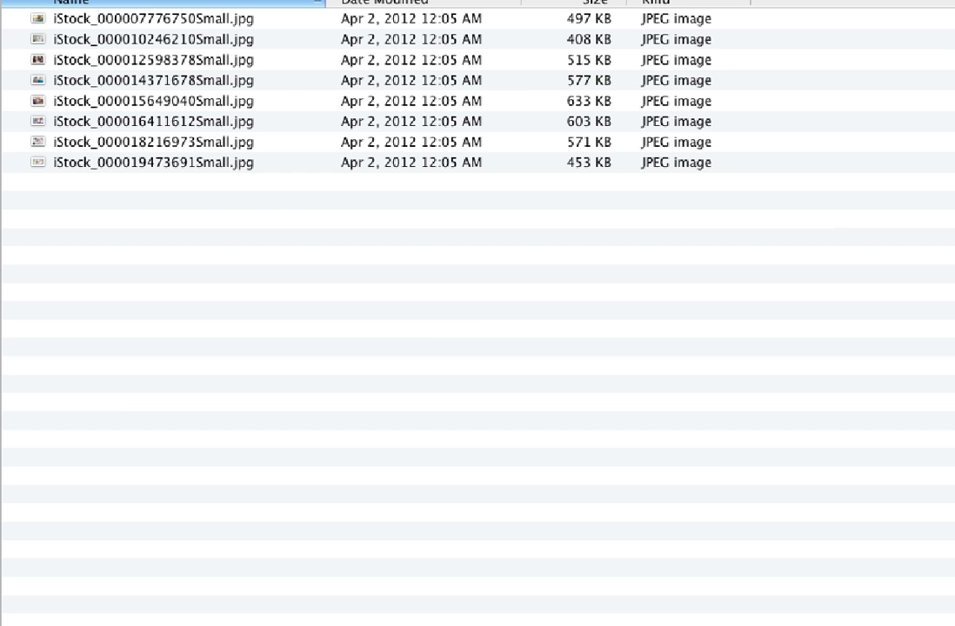
{"action": "key", "text": "super+1"}
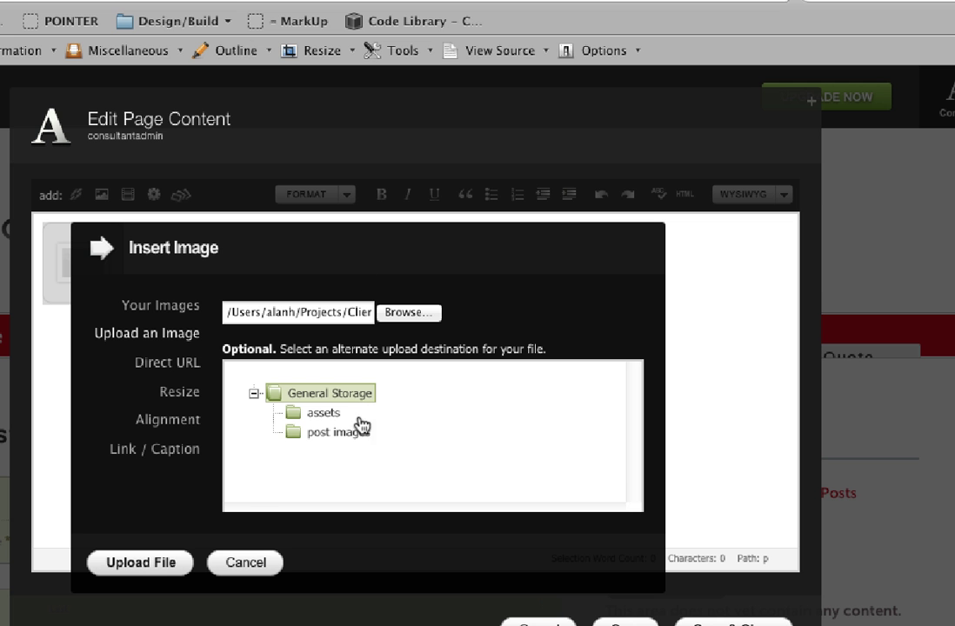
Upload the consulting photo and resize the original image to 203 px wide
{"action": "left_click", "coordinate": [139, 565]}
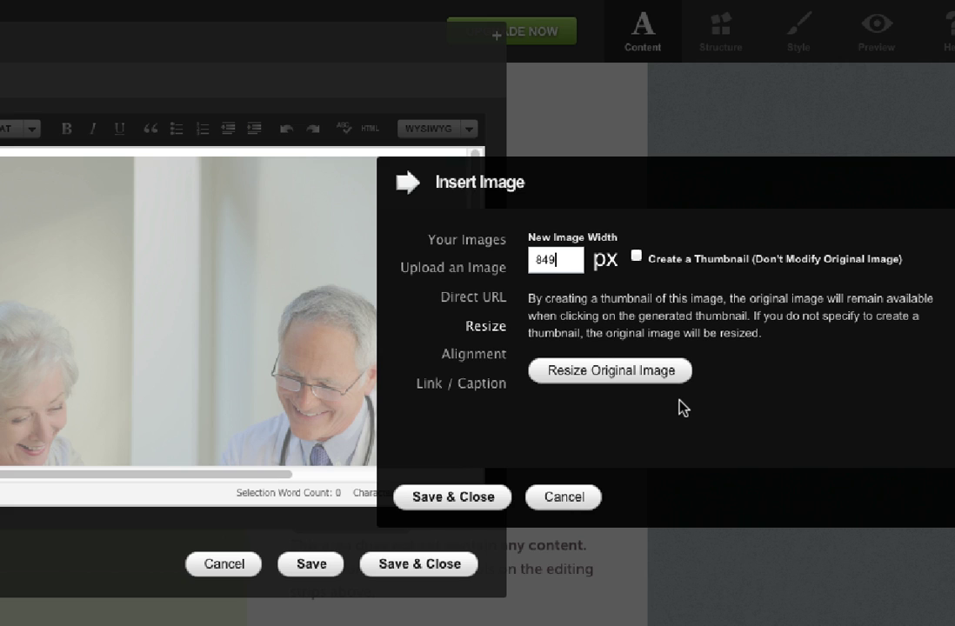
{"action": "double_click", "coordinate": [567, 260]}
{"action": "type", "text": "203"}
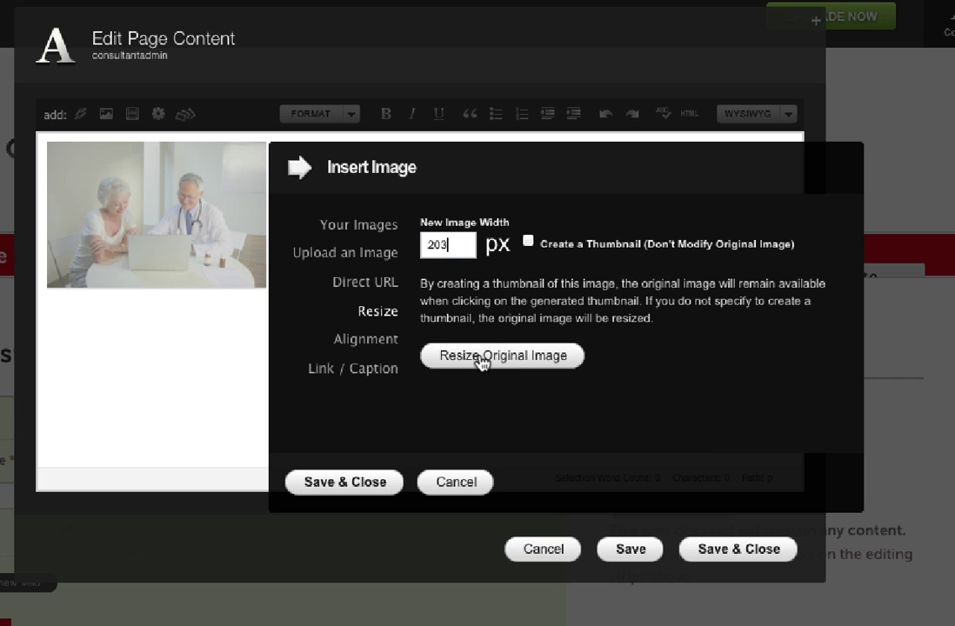
{"action": "left_click", "coordinate": [552, 360]}
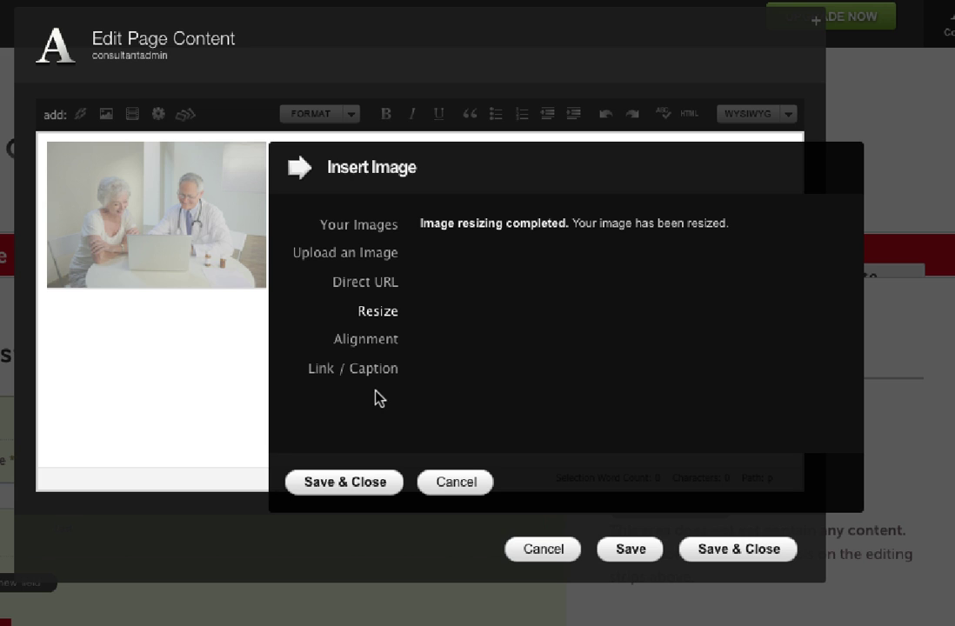
Insert the photo right-aligned into the widget and save the widget content
{"action": "left_click", "coordinate": [363, 343]}
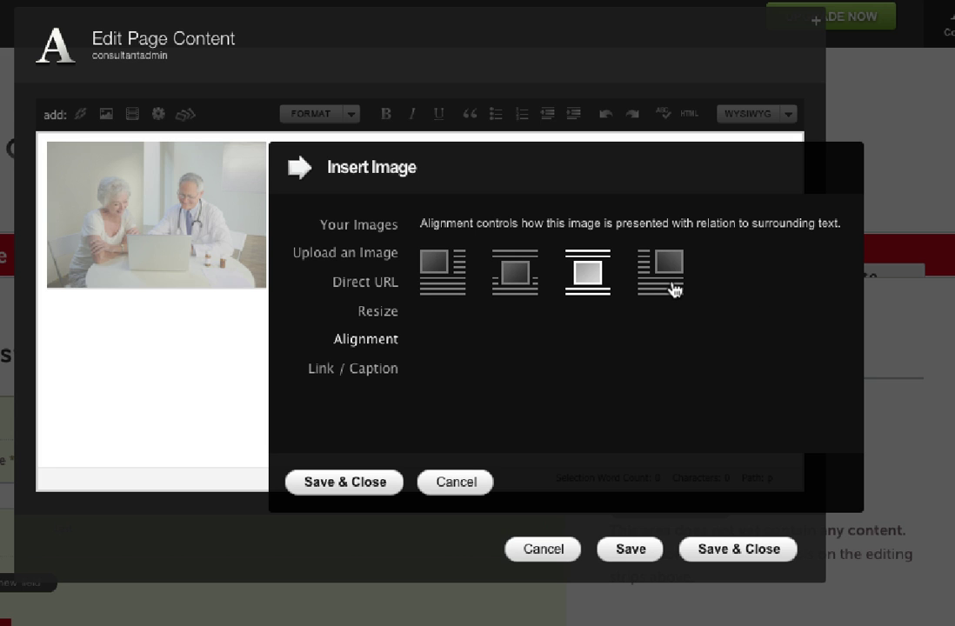
{"action": "left_click", "coordinate": [674, 287]}
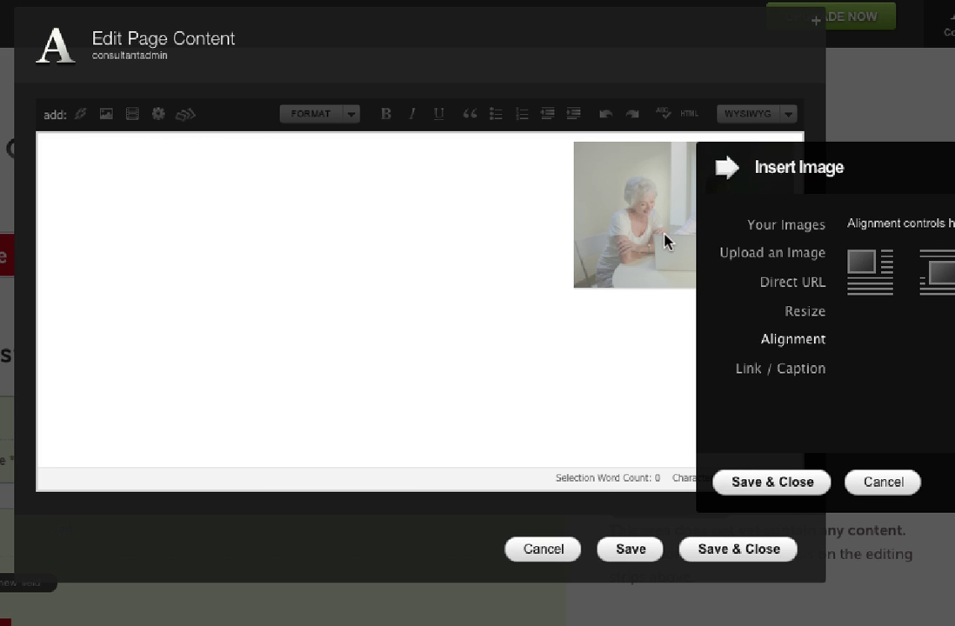
{"action": "left_click", "coordinate": [797, 483]}
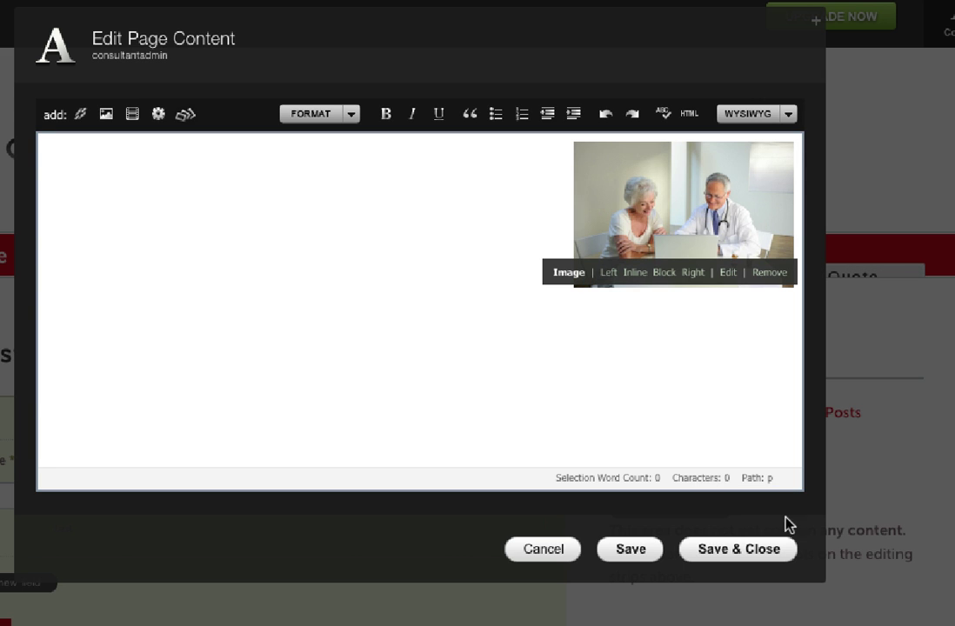
{"action": "left_click", "coordinate": [767, 552]}
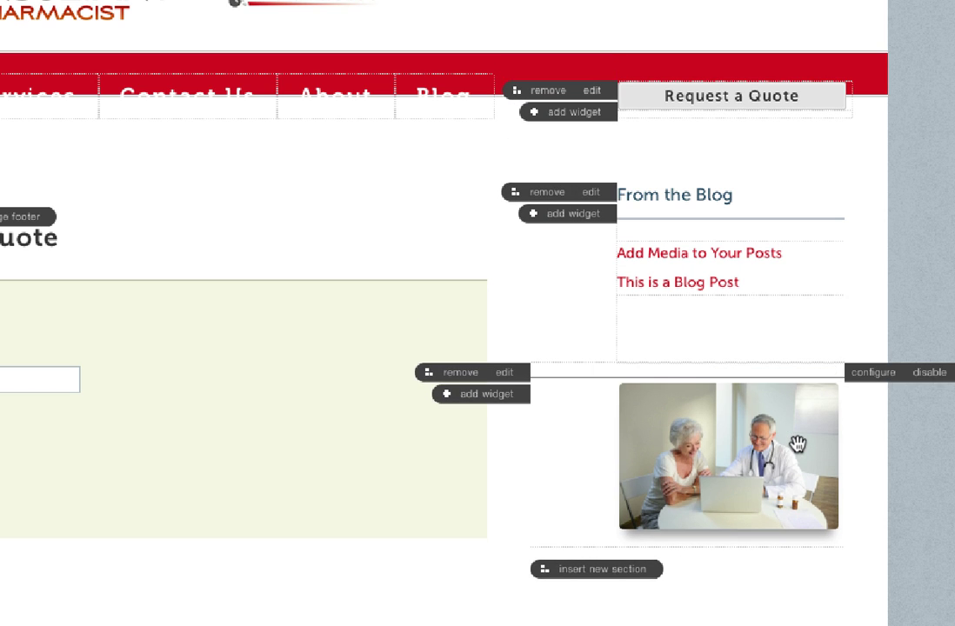
Drag the photo widget above From the Blog, then check the Join Our Team page
{"action": "left_click_drag", "start_coordinate": [797, 444], "coordinate": [790, 202]}
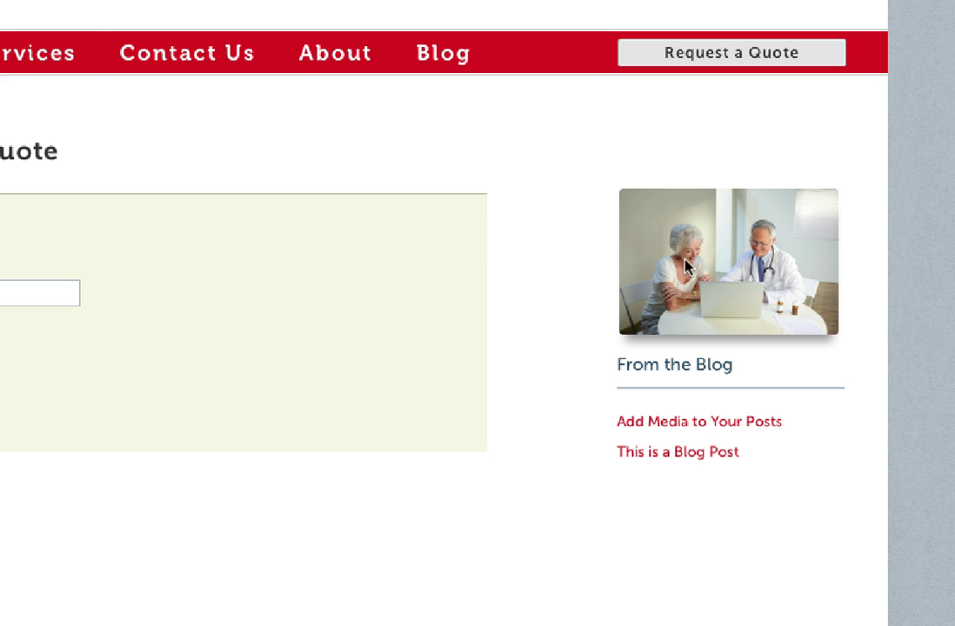
{"action": "mouse_move", "coordinate": [198, 63]}
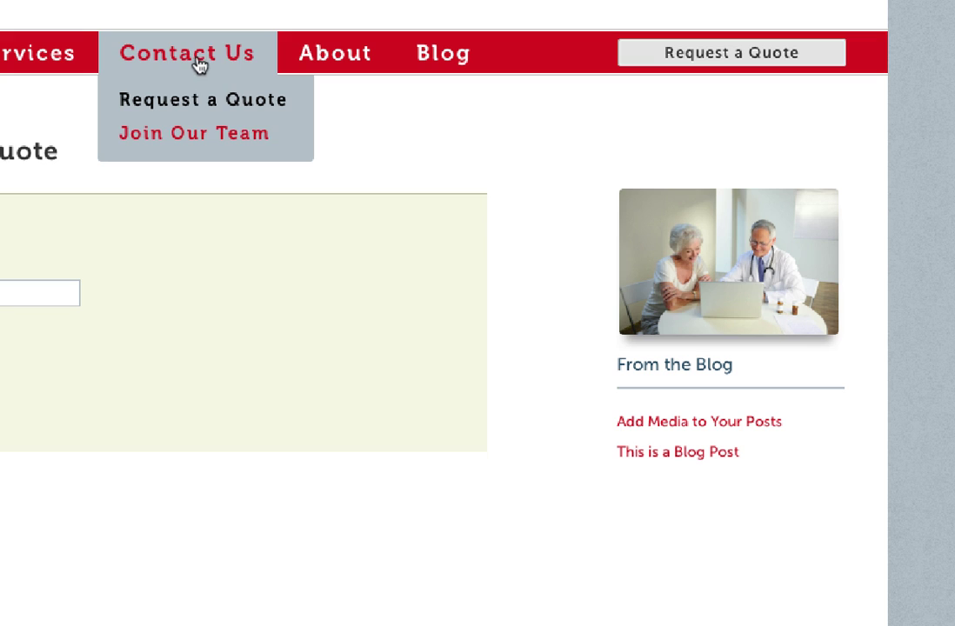
{"action": "left_click", "coordinate": [184, 138]}
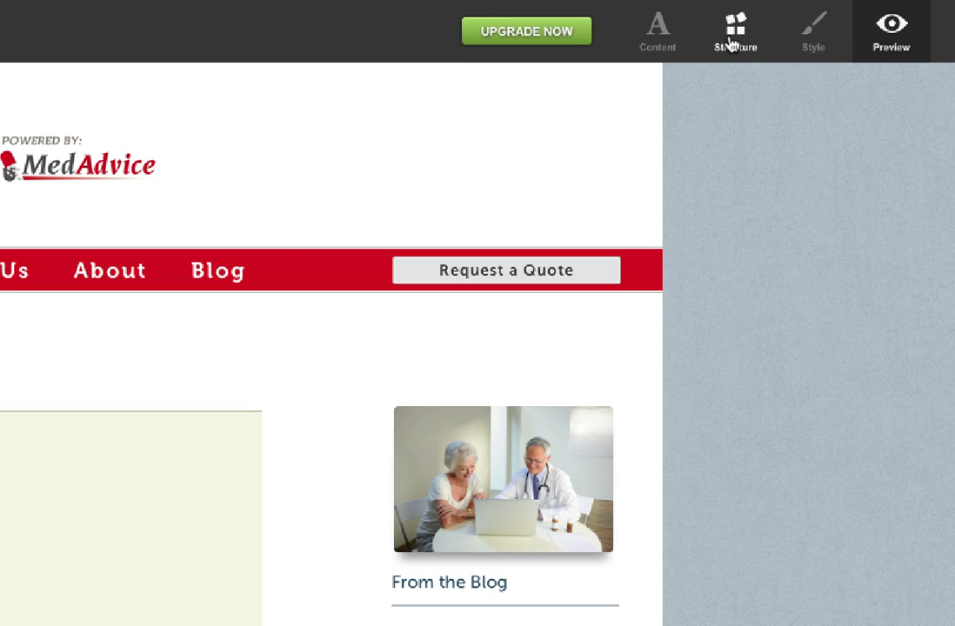
Add Join Our Team to the photo section's Selective Display, save, and return to preview
{"action": "left_click", "coordinate": [734, 37]}
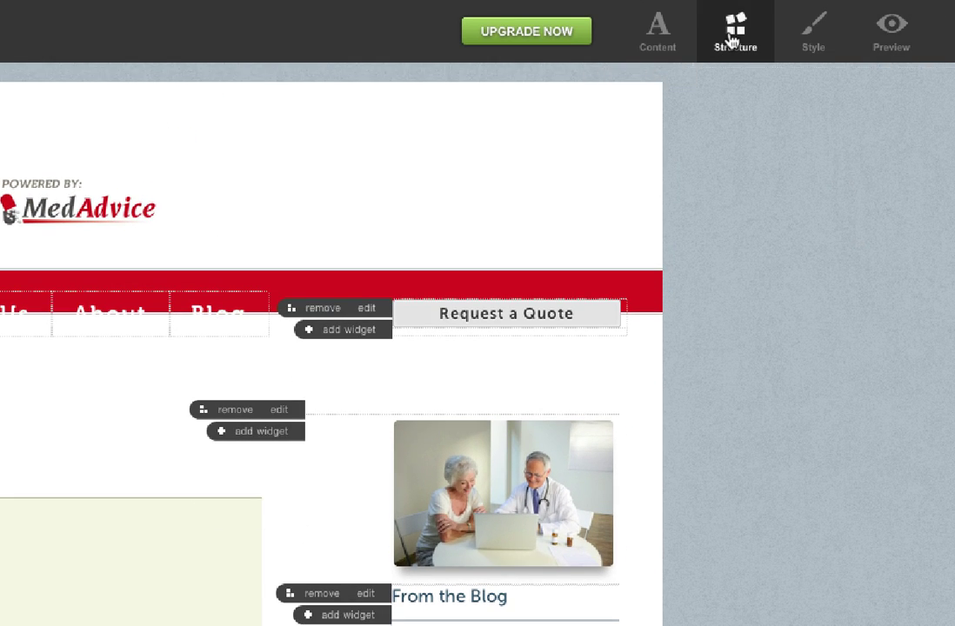
{"action": "mouse_move", "coordinate": [498, 465]}
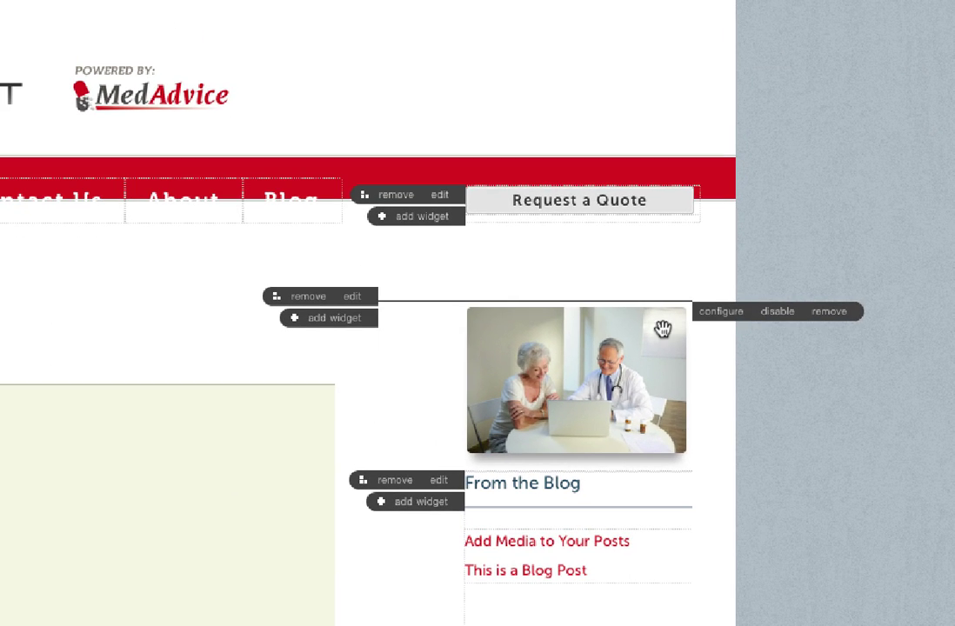
{"action": "left_click", "coordinate": [353, 298]}
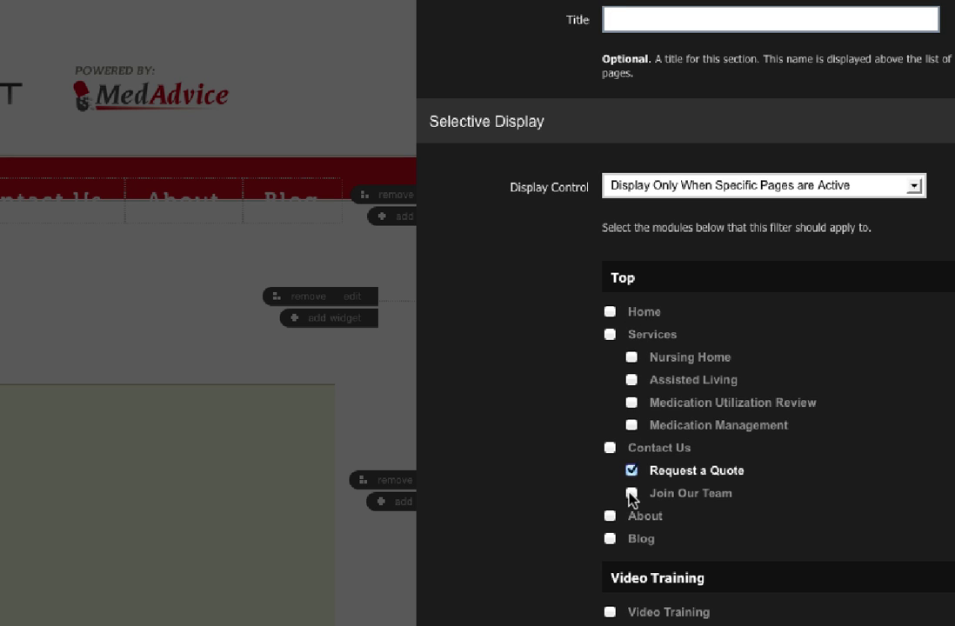
{"action": "left_click", "coordinate": [632, 494]}
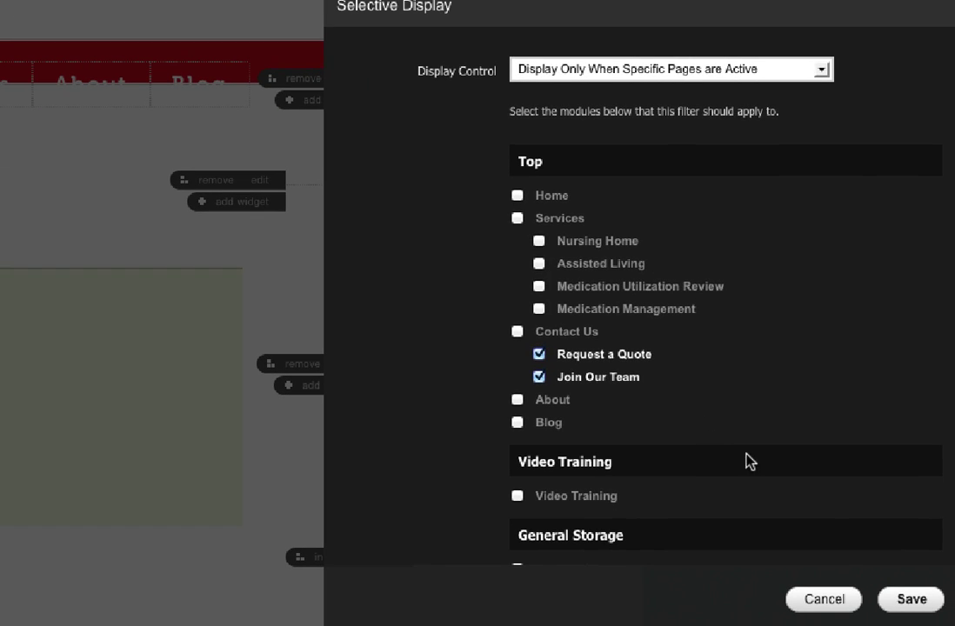
{"action": "left_click", "coordinate": [900, 599]}
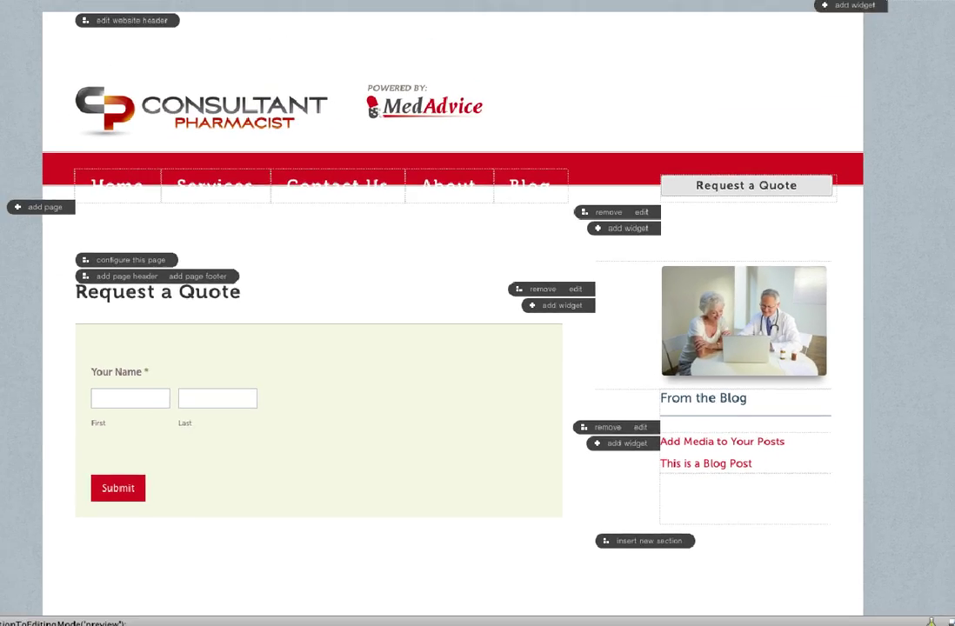
{"action": "left_click", "coordinate": [948, 19]}
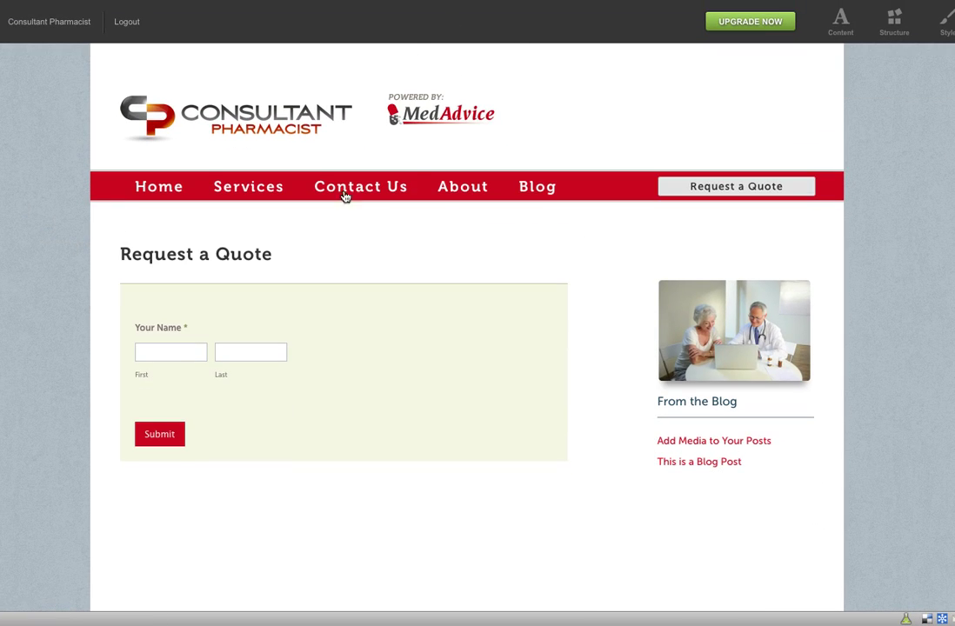
{"action": "mouse_move", "coordinate": [344, 197]}
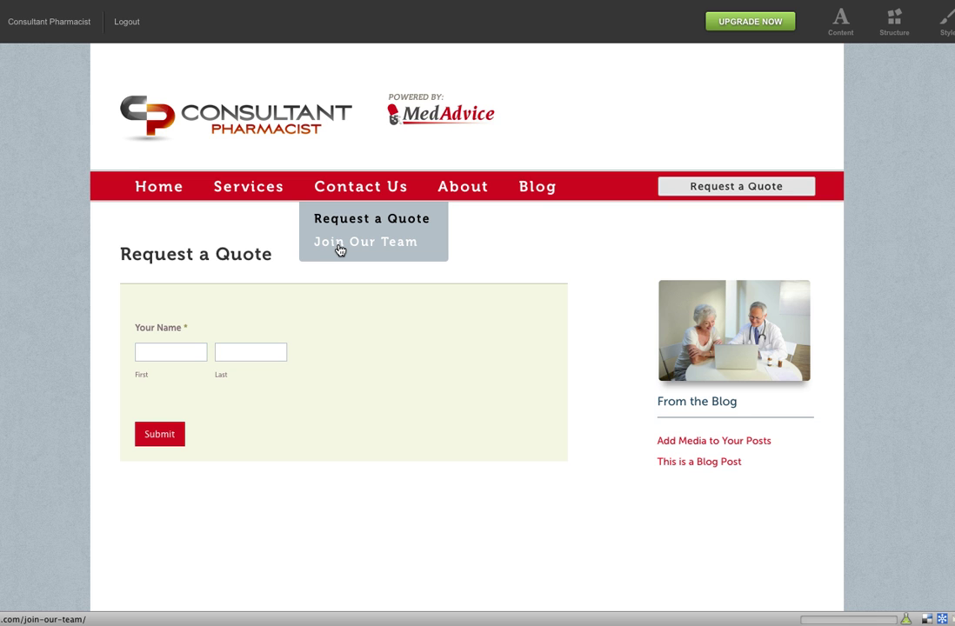